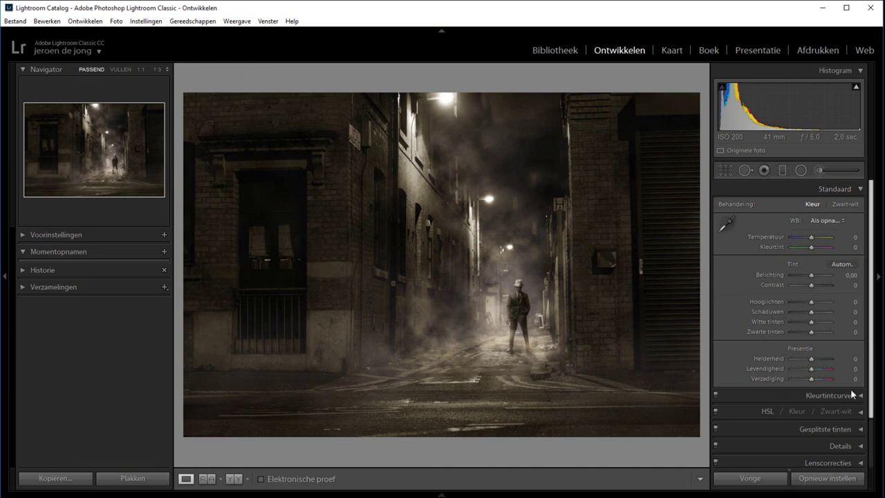
Expand the Gesplitste tinten (Split Toning) panel and scroll it into view for the alley photo
{"action": "left_click", "coordinate": [861, 429]}
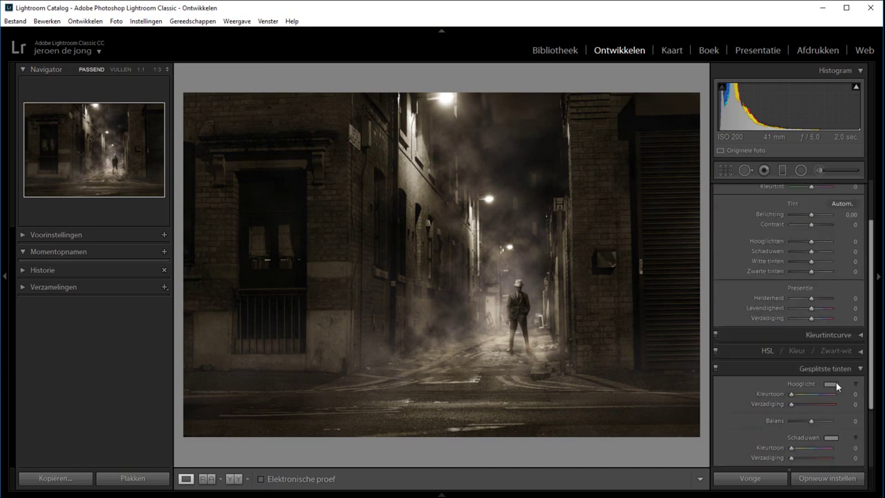
{"action": "scroll", "coordinate": [861, 376], "scroll_direction": "down", "scroll_amount": 4}
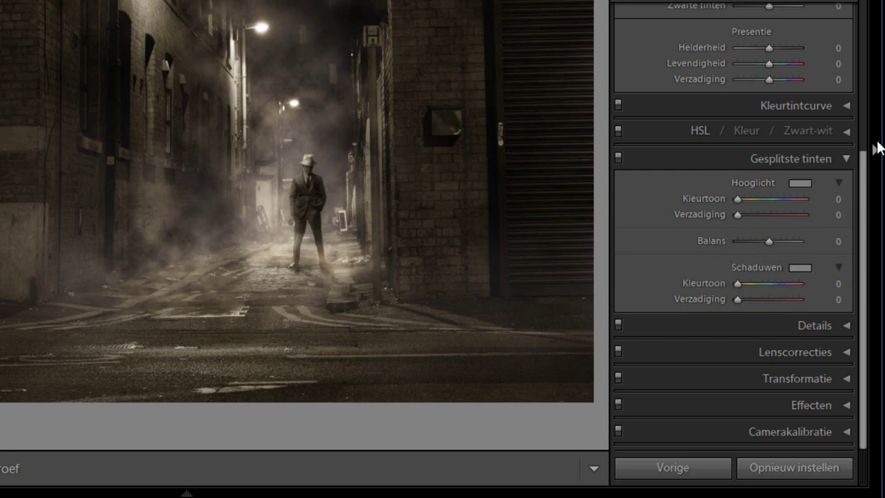
Set Hooglicht Kleurtoon to 200 and Hooglicht Verzadiging to 100 for a teal highlight cast
{"action": "mouse_move", "coordinate": [738, 198]}
{"action": "left_mouse_down"}
{"action": "mouse_move", "coordinate": [803, 200]}
{"action": "mouse_move", "coordinate": [781, 205]}
{"action": "left_mouse_up"}
{"action": "left_click_drag", "start_coordinate": [737, 214], "coordinate": [812, 220]}
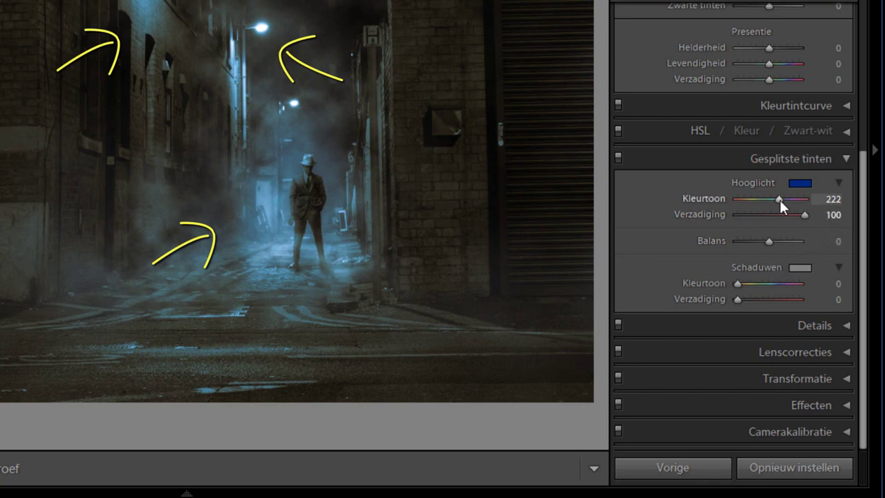
{"action": "mouse_move", "coordinate": [776, 199]}
{"action": "left_mouse_down"}
{"action": "mouse_move", "coordinate": [733, 202]}
{"action": "mouse_move", "coordinate": [809, 197]}
{"action": "mouse_move", "coordinate": [773, 205]}
{"action": "left_mouse_up"}
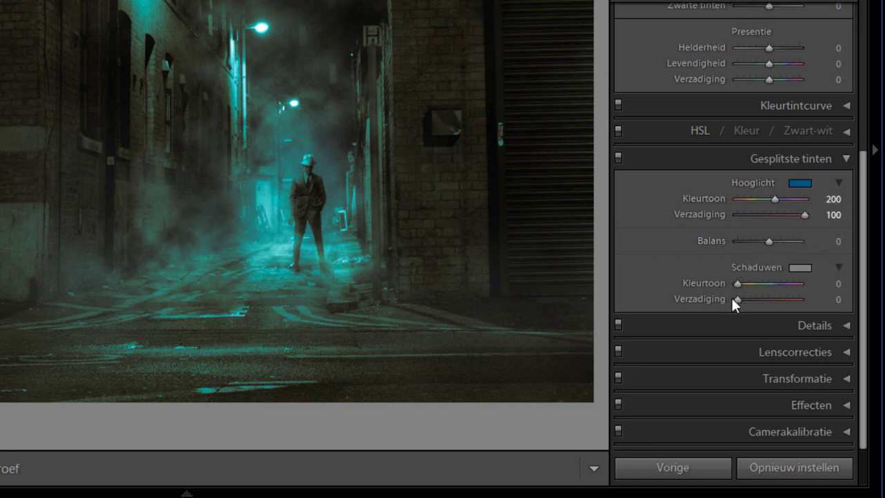
Tint the shadows at hue 250, saturation 93, and shift Hooglicht Kleurtoon to 76
{"action": "left_click_drag", "start_coordinate": [736, 299], "coordinate": [794, 298]}
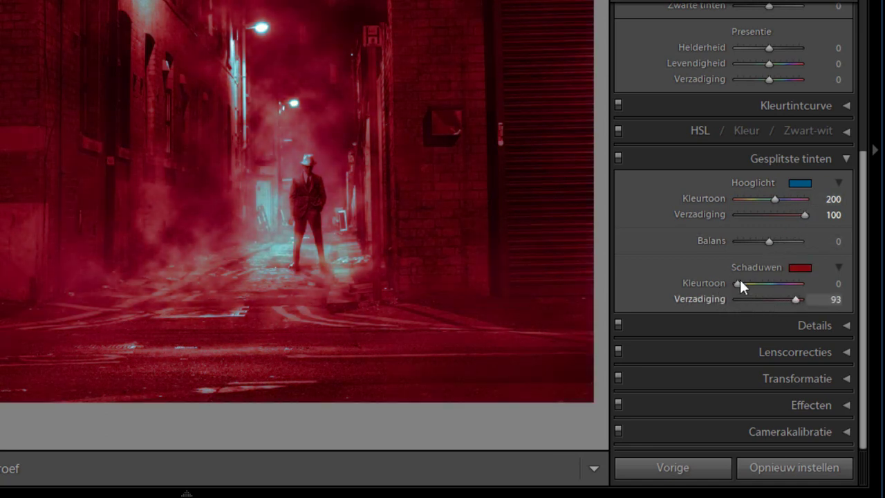
{"action": "left_click_drag", "start_coordinate": [736, 282], "coordinate": [777, 283]}
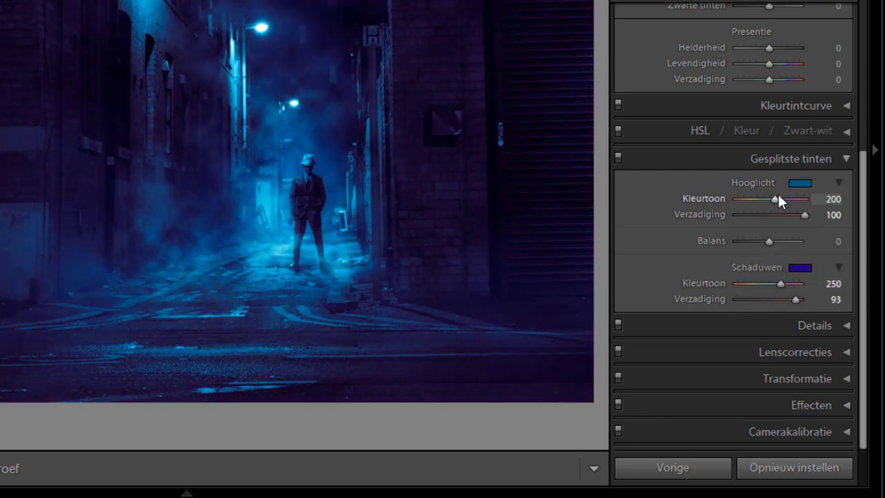
{"action": "left_click_drag", "start_coordinate": [776, 196], "coordinate": [752, 201]}
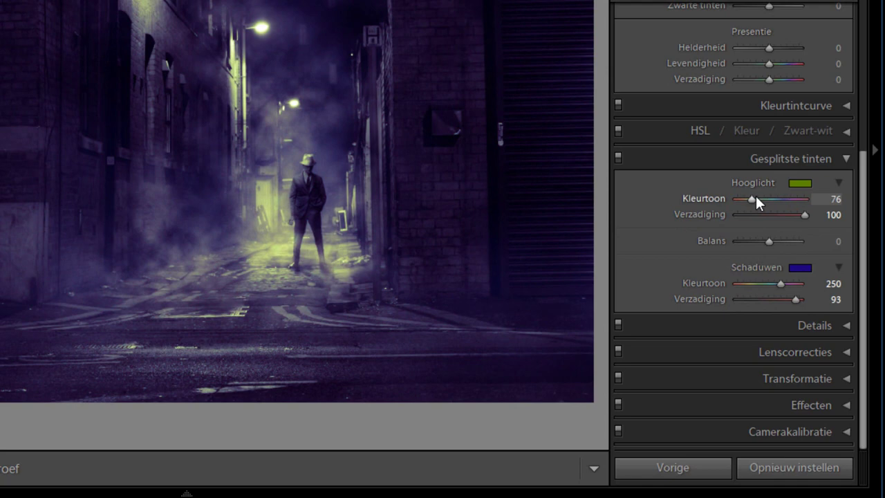
Use the swatch pickers: gold preset (H 52, S 64) for highlights, H 242, S 81 for shadows
{"action": "left_click", "coordinate": [796, 183]}
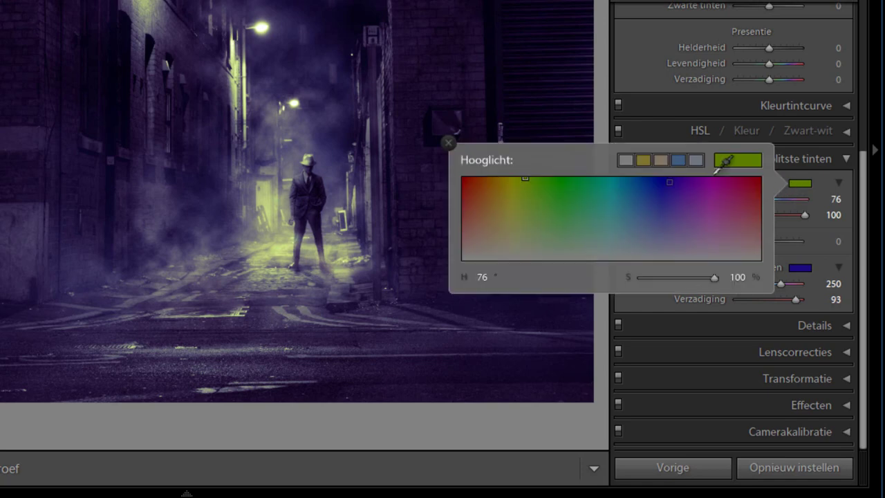
{"action": "left_click", "coordinate": [644, 160]}
{"action": "left_click", "coordinate": [801, 269]}
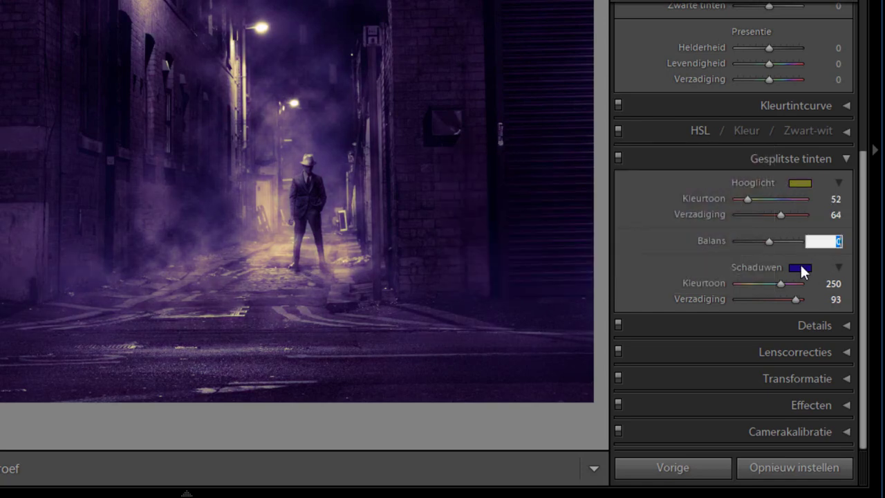
{"action": "left_click", "coordinate": [662, 276]}
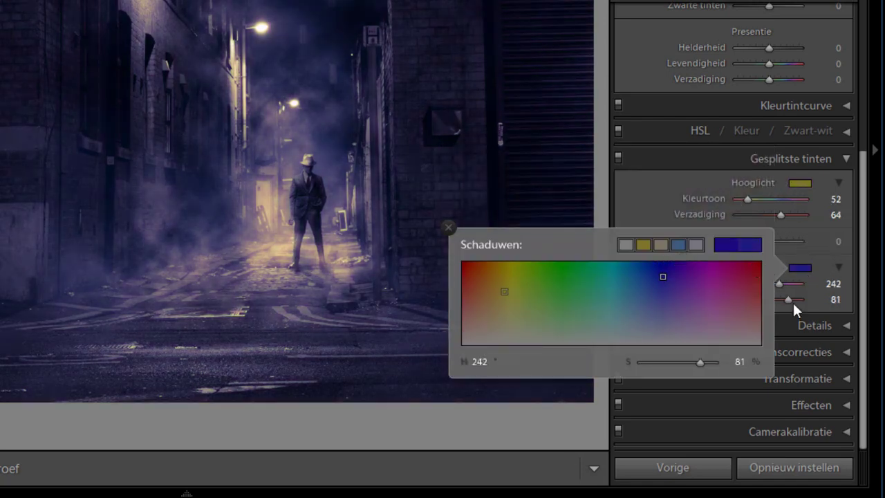
{"action": "left_click", "coordinate": [853, 269]}
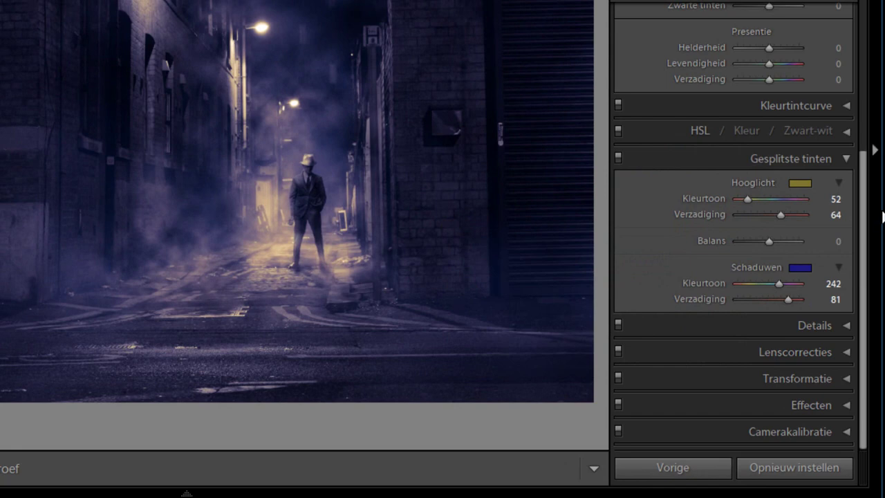
Set the split-tone Balans to +41 and Schaduwen Verzadiging to 92
{"action": "mouse_move", "coordinate": [769, 241]}
{"action": "left_mouse_down"}
{"action": "mouse_move", "coordinate": [745, 242]}
{"action": "mouse_move", "coordinate": [788, 242]}
{"action": "left_mouse_up"}
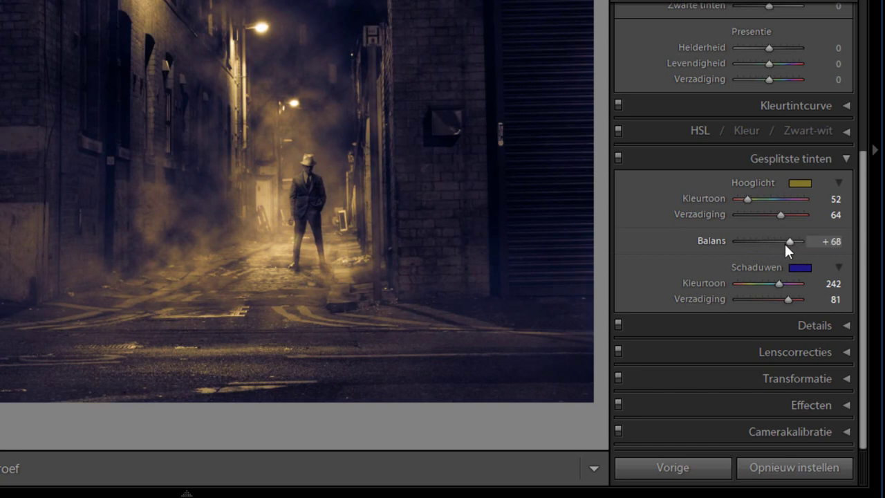
{"action": "left_click_drag", "start_coordinate": [788, 241], "coordinate": [812, 242]}
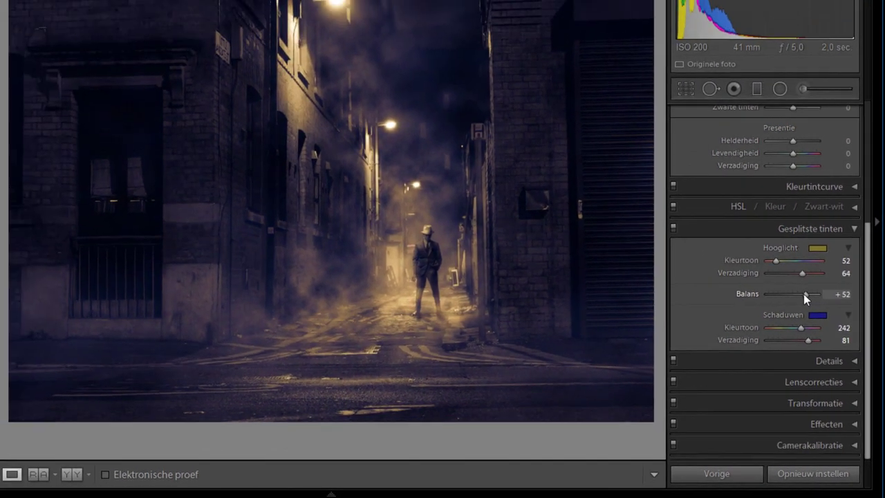
{"action": "left_click_drag", "start_coordinate": [794, 243], "coordinate": [817, 333]}
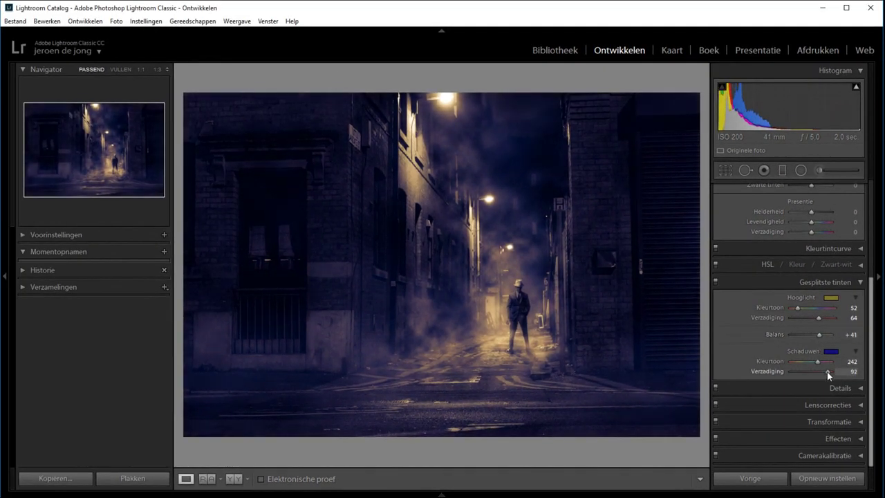
{"action": "left_click_drag", "start_coordinate": [826, 371], "coordinate": [831, 371]}
Toggle split toning off and back on to compare, then move to dame.jpg
{"action": "left_click", "coordinate": [716, 281]}
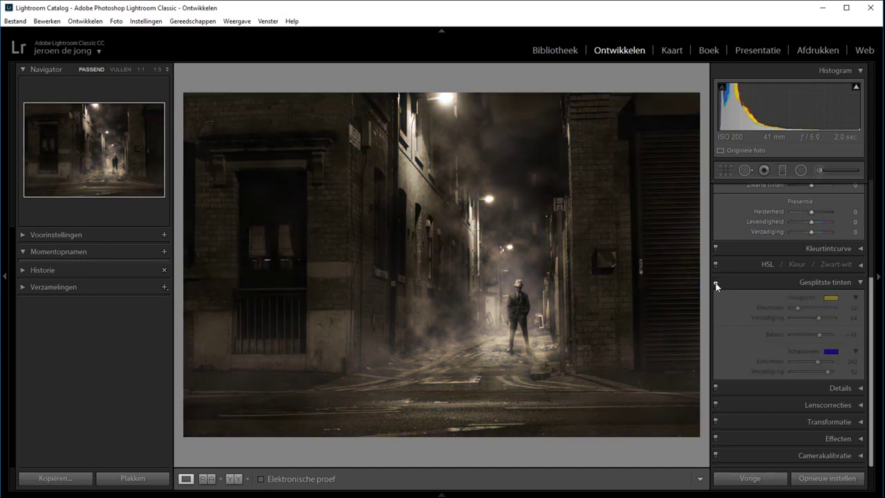
{"action": "left_click", "coordinate": [716, 282]}
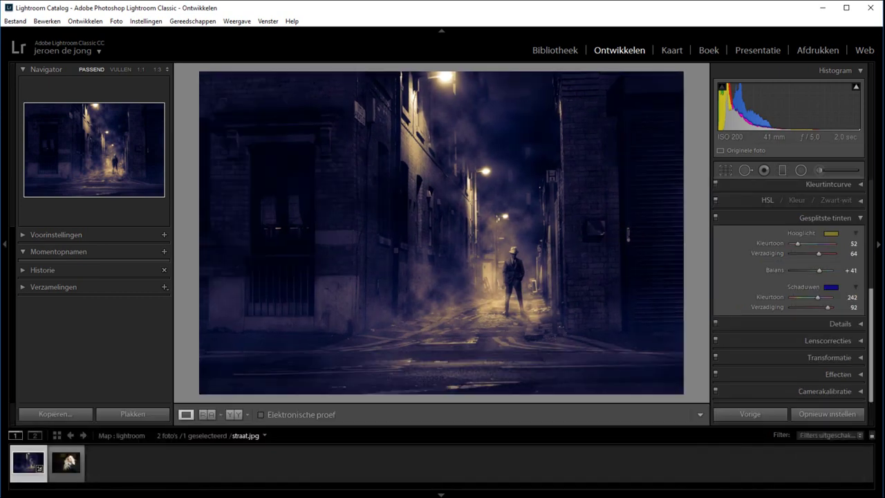
{"action": "key", "text": "Right"}
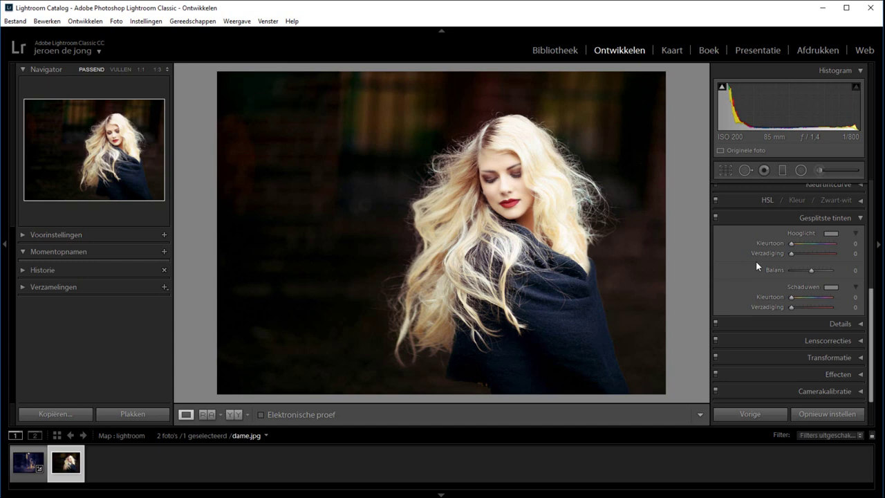
Tint the portrait's highlights red (hue 0) and shadows green at hue 119, saturation 53
{"action": "left_click", "coordinate": [830, 234]}
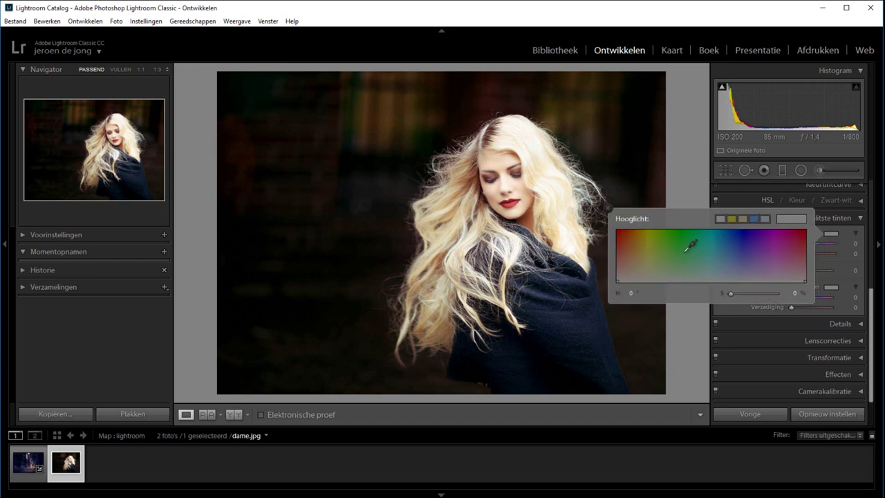
{"action": "left_click_drag", "start_coordinate": [654, 231], "coordinate": [626, 226]}
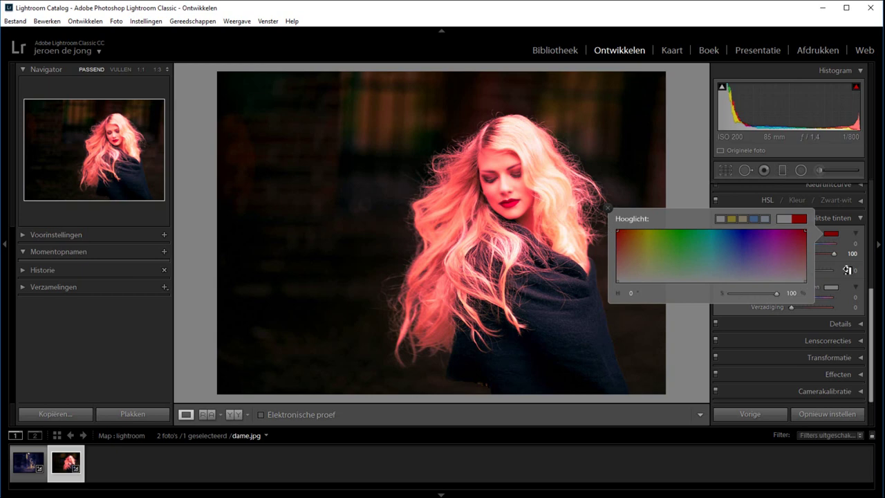
{"action": "left_click", "coordinate": [832, 289]}
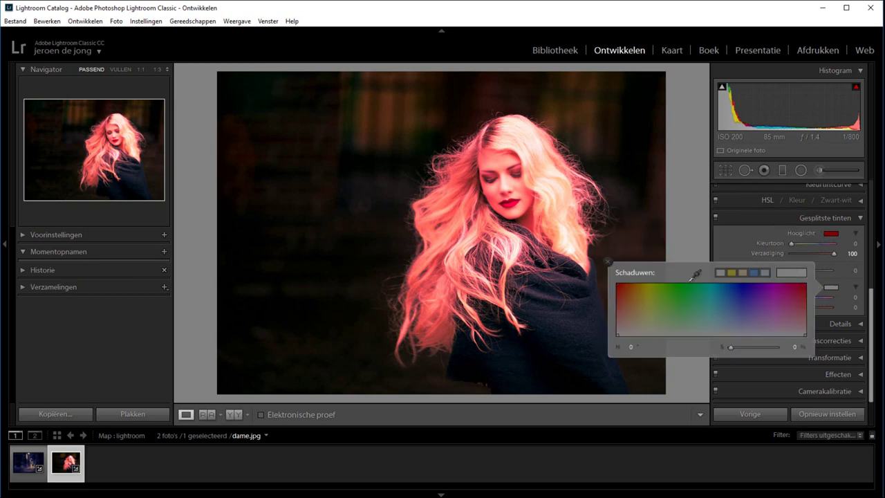
{"action": "left_click", "coordinate": [679, 285]}
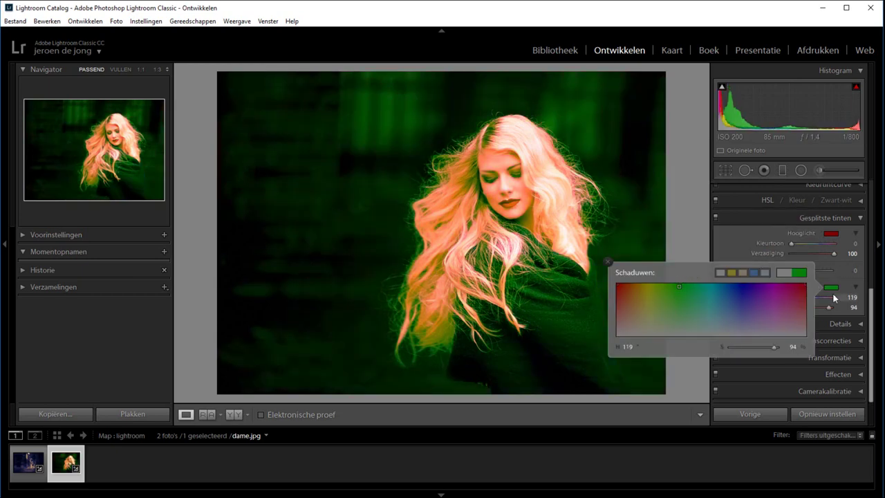
{"action": "left_click", "coordinate": [841, 274]}
{"action": "left_click_drag", "start_coordinate": [829, 307], "coordinate": [812, 306]}
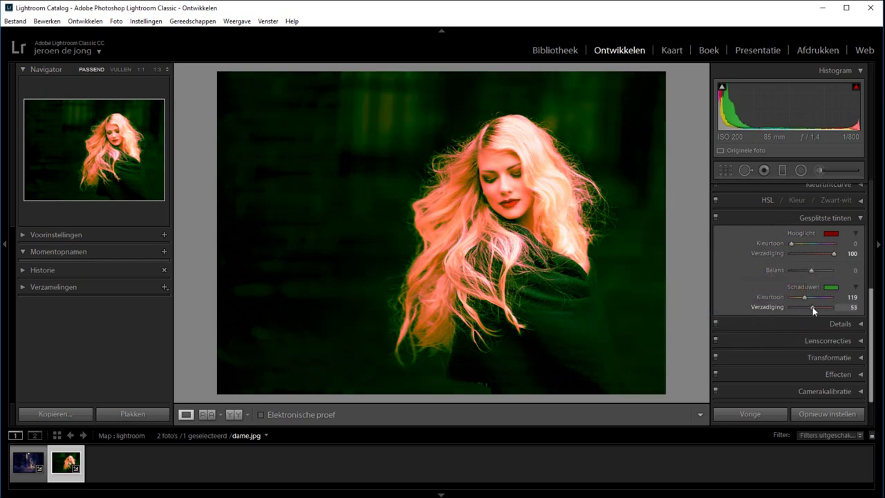
{"action": "left_click", "coordinate": [816, 253]}
Set portrait highlights to orange H 27, S 56 and shadows to H 136, S 40
{"action": "mouse_move", "coordinate": [815, 252]}
{"action": "left_mouse_down"}
{"action": "mouse_move", "coordinate": [801, 254]}
{"action": "mouse_move", "coordinate": [803, 268]}
{"action": "mouse_move", "coordinate": [819, 269]}
{"action": "left_mouse_up"}
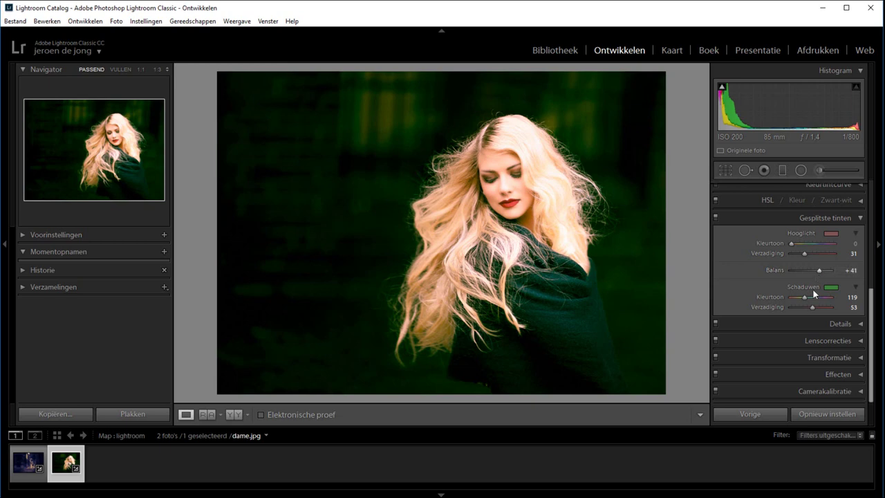
{"action": "left_click", "coordinate": [830, 286]}
{"action": "left_click_drag", "start_coordinate": [679, 308], "coordinate": [688, 314]}
{"action": "left_click", "coordinate": [830, 233]}
{"action": "mouse_move", "coordinate": [696, 253]}
{"action": "left_mouse_down"}
{"action": "mouse_move", "coordinate": [631, 253]}
{"action": "mouse_move", "coordinate": [628, 239]}
{"action": "left_mouse_up"}
{"action": "left_click", "coordinate": [700, 184]}
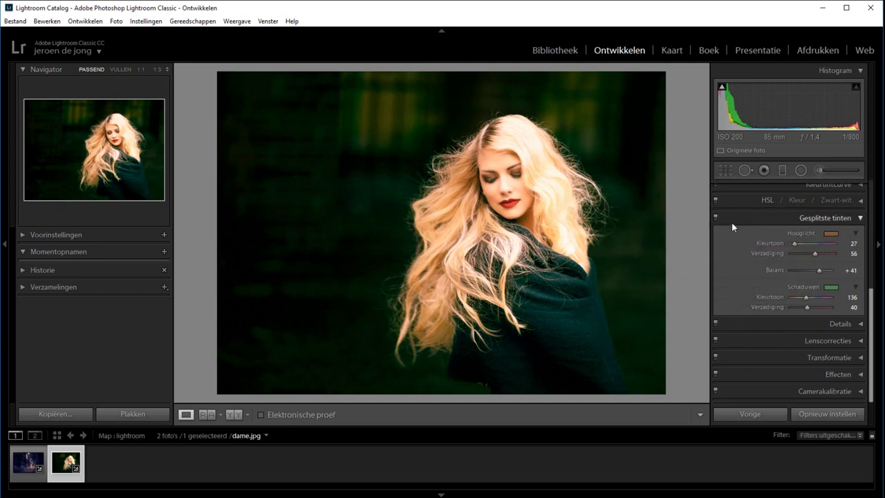